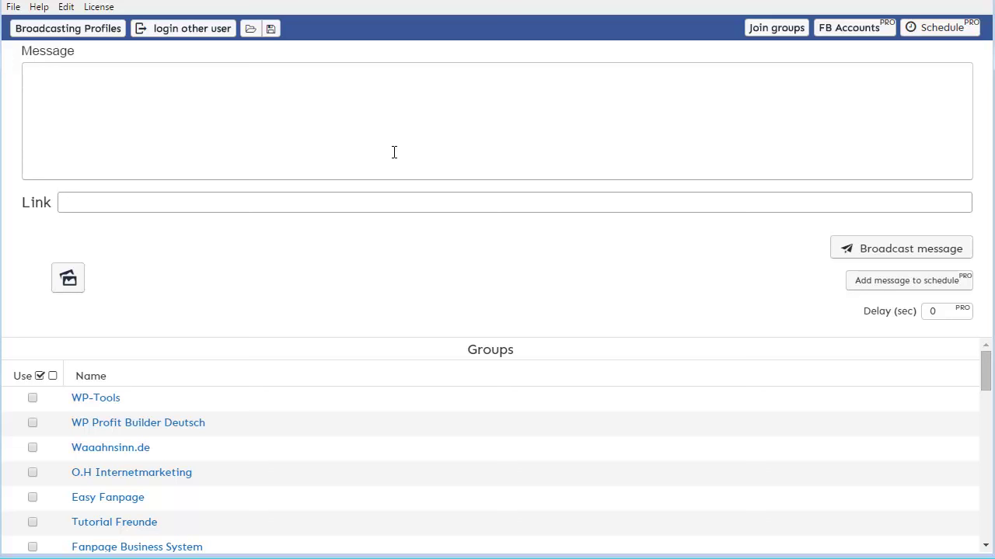
{"action": "left_click", "coordinate": [67, 82]}
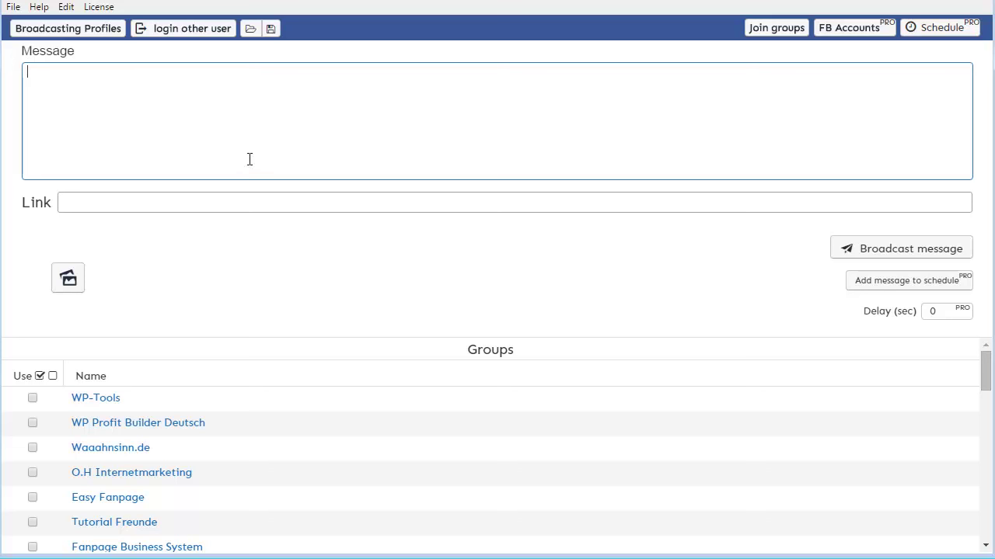
{"action": "left_click", "coordinate": [178, 201]}
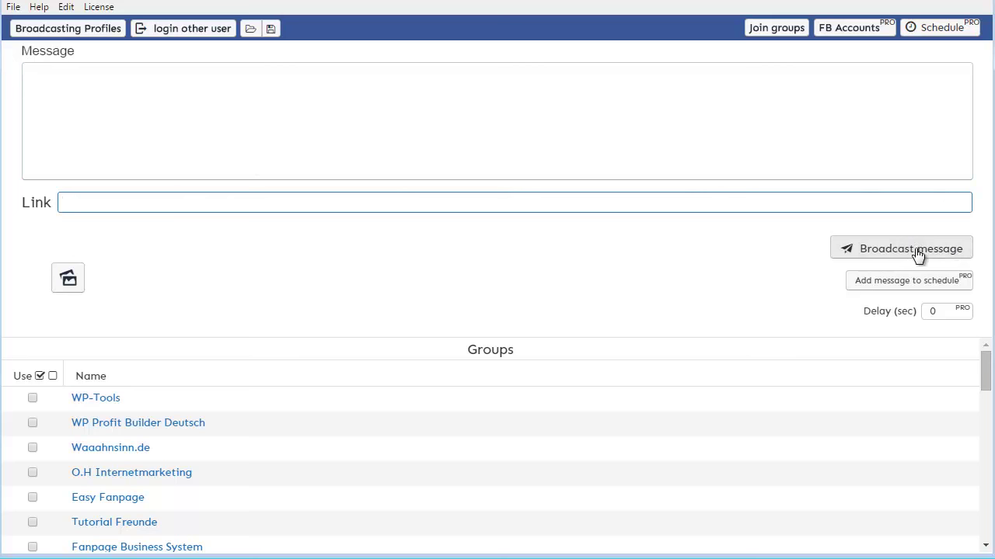
{"action": "scroll", "coordinate": [201, 432], "scroll_direction": "down", "scroll_amount": 15}
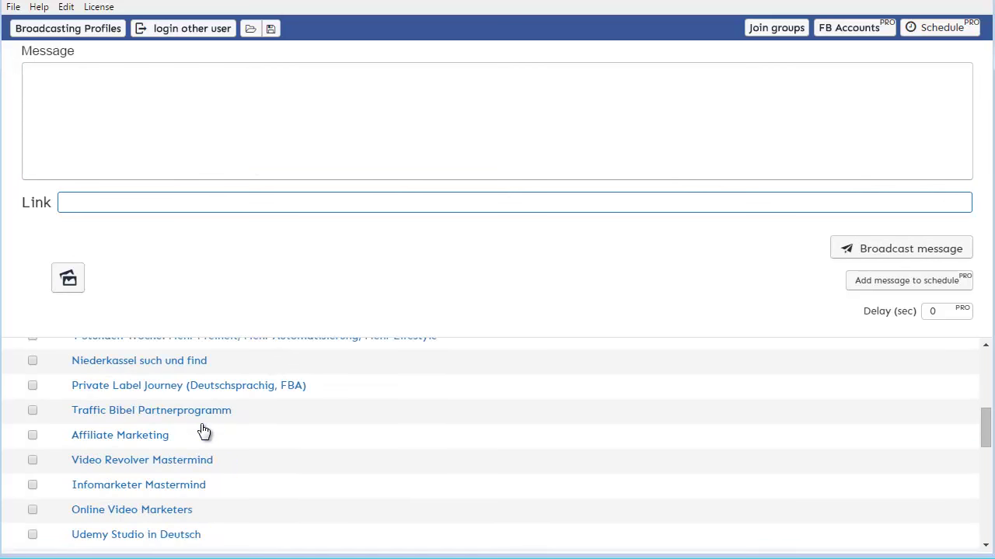
{"action": "scroll", "coordinate": [185, 445], "scroll_direction": "up", "scroll_amount": 15}
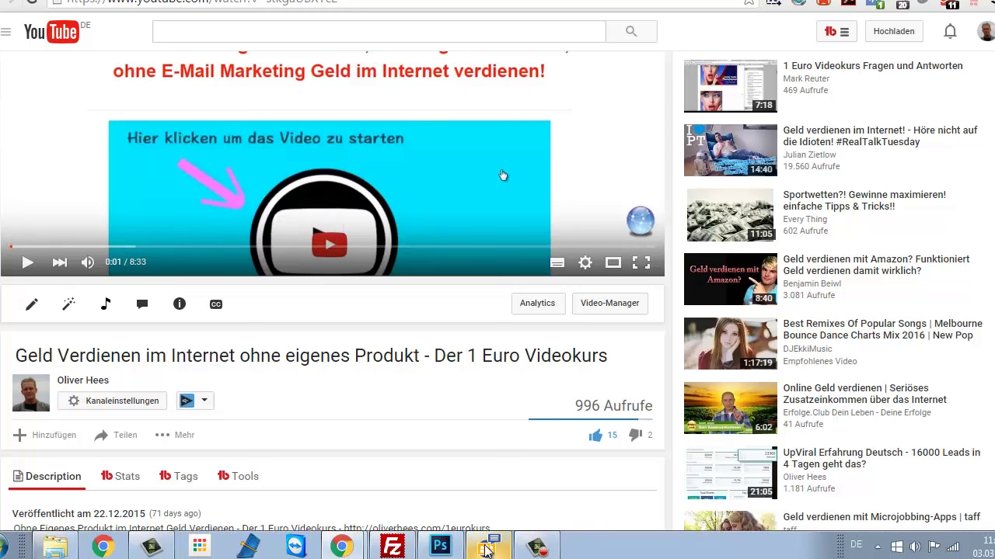
{"action": "left_click", "coordinate": [487, 545]}
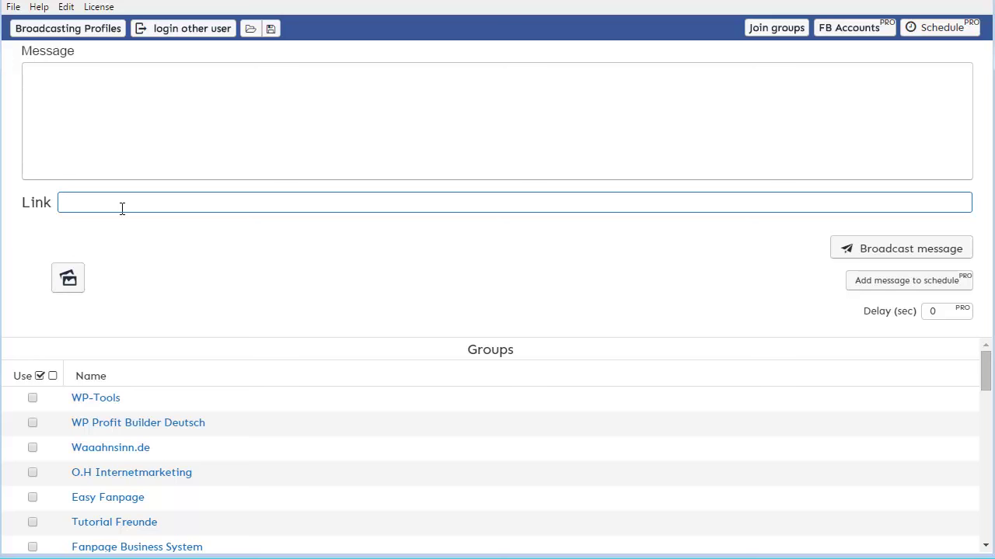
{"action": "type", "text": "https://www.youtube.com/watch?v=stkgaUBXYcE"}
Step: Copy the description of the YouTube video "Geld Verdienen im Internet ohne eigenes Produkt" into the broadcast message
{"action": "left_click", "coordinate": [126, 92]}
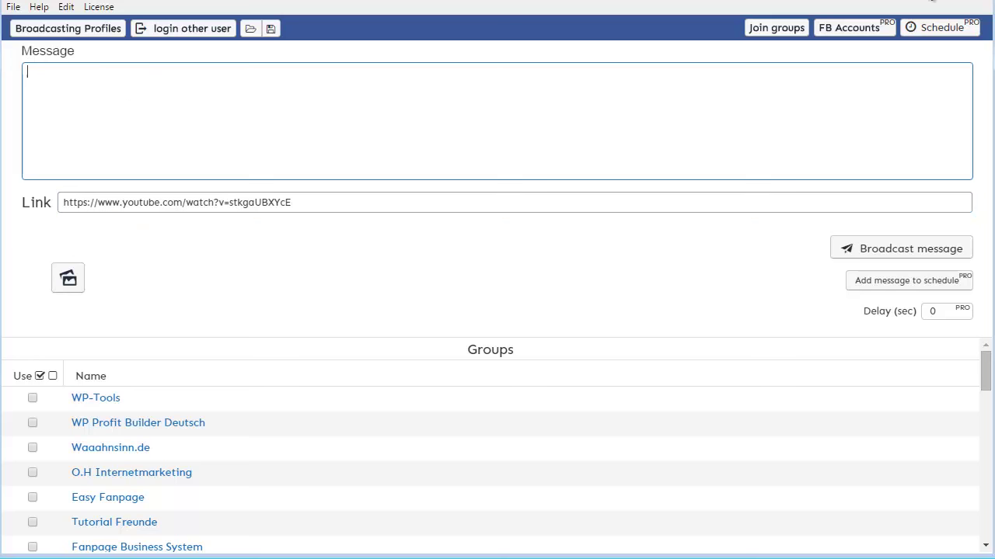
{"action": "key", "text": "alt+Tab"}
{"action": "scroll", "coordinate": [72, 386], "scroll_direction": "down", "scroll_amount": 2}
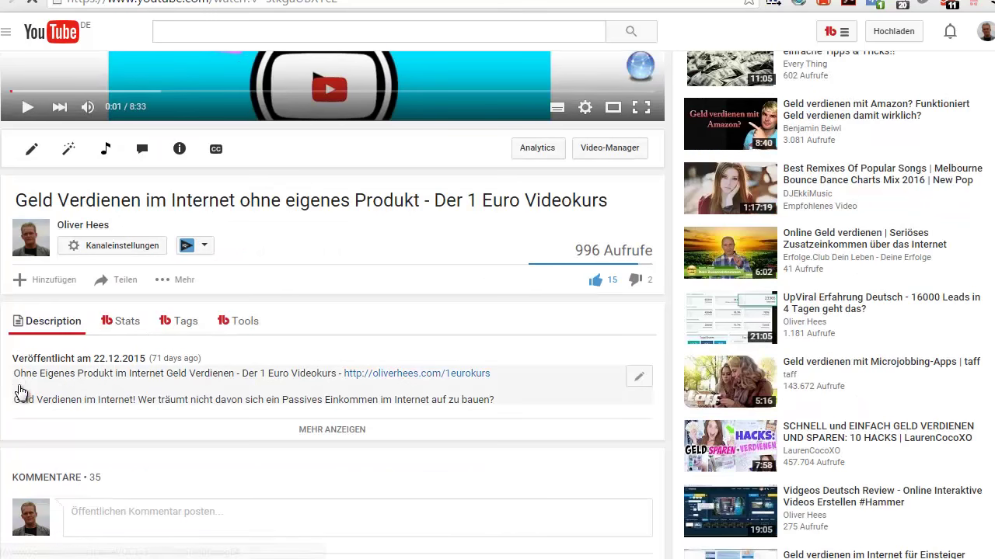
{"action": "left_click_drag", "start_coordinate": [13, 373], "coordinate": [425, 403]}
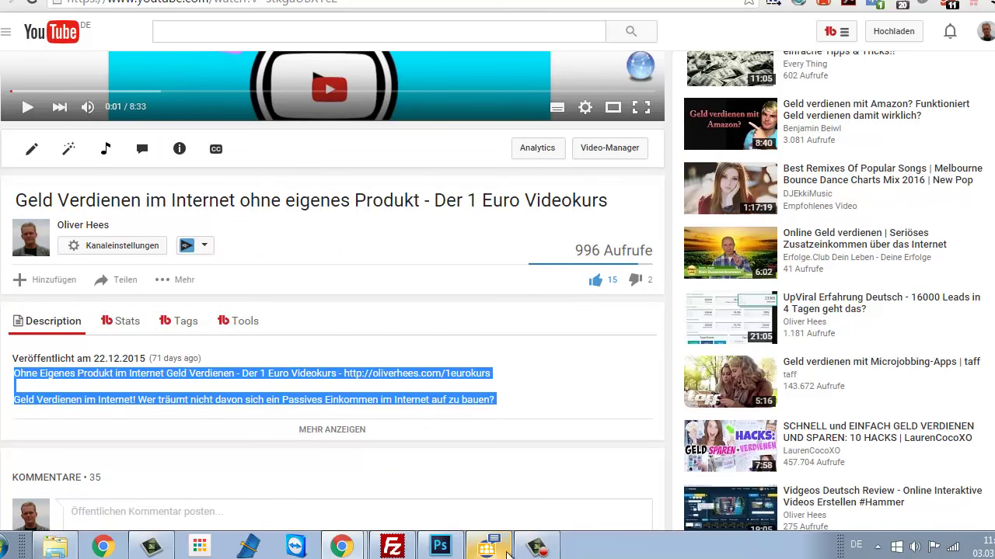
{"action": "left_click", "coordinate": [341, 546]}
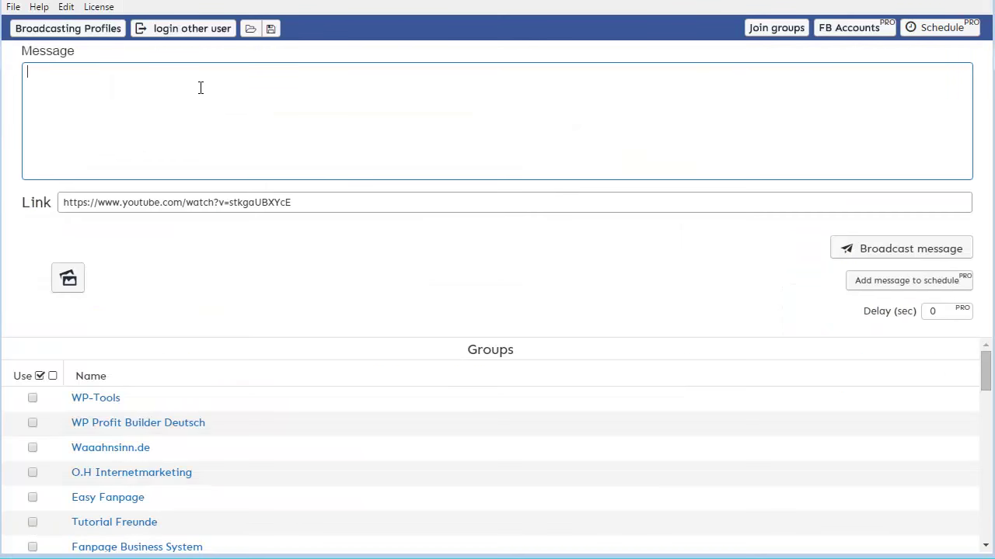
{"action": "key", "text": "ctrl+v"}
{"action": "scroll", "coordinate": [178, 130], "scroll_direction": "up", "scroll_amount": 2}
{"action": "scroll", "coordinate": [179, 129], "scroll_direction": "up", "scroll_amount": 6}
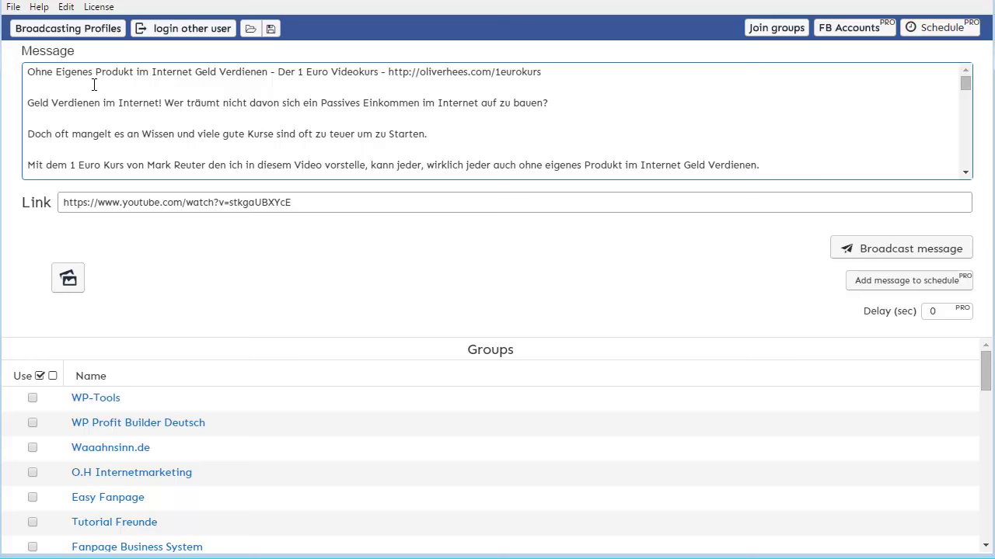
Step: Remove the blank line below the message's first line and the sentence starting "Doch oft mangelt es an Wissen"
{"action": "left_click", "coordinate": [57, 90]}
{"action": "key", "text": "Delete"}
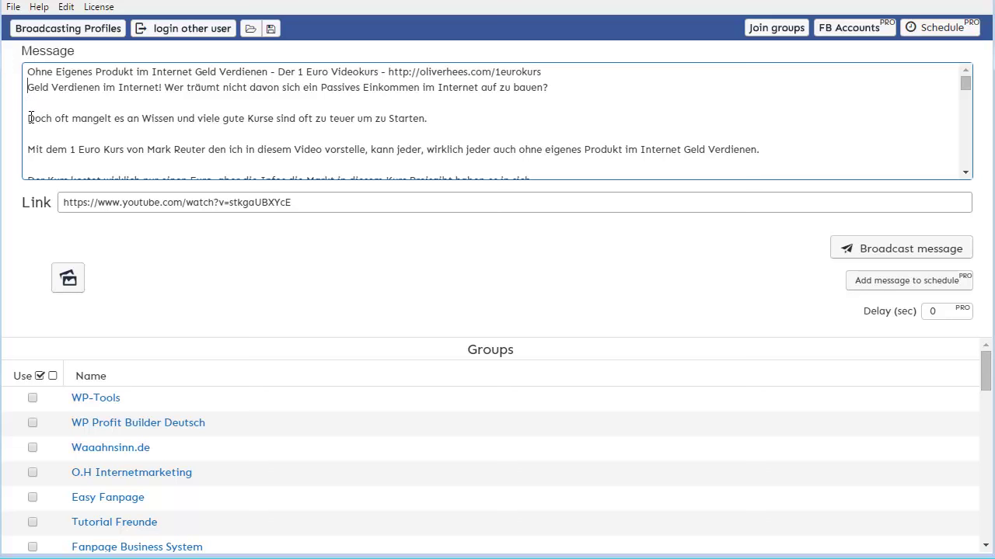
{"action": "left_click_drag", "start_coordinate": [30, 117], "coordinate": [444, 117]}
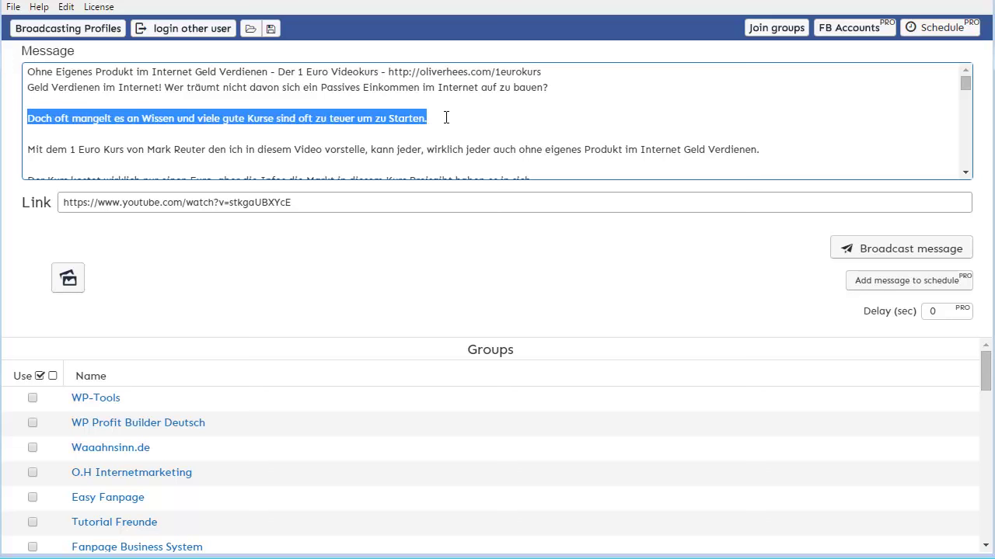
{"action": "key", "text": "BackSpace"}
{"action": "key", "text": "BackSpace"}
{"action": "key", "text": "BackSpace"}
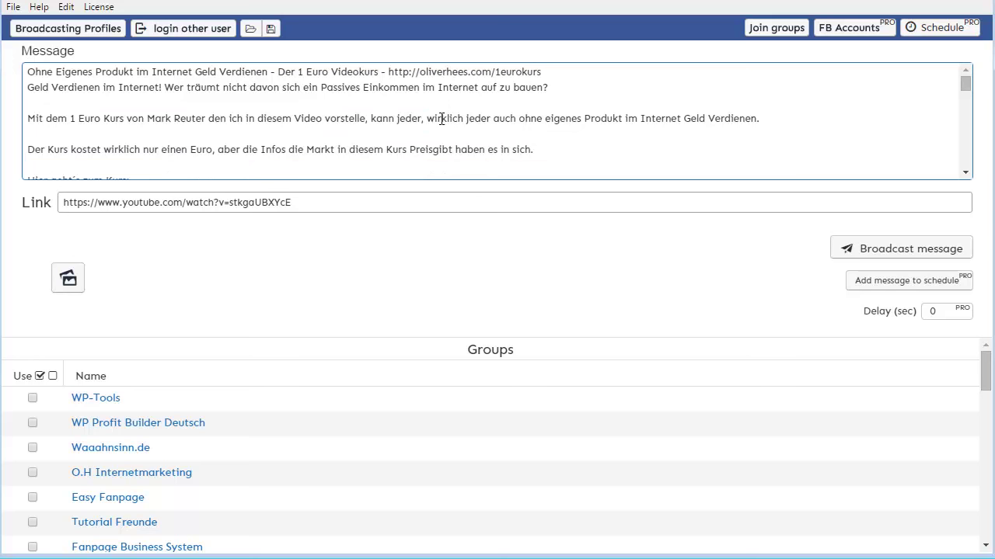
Step: Delete the blank line above the "Mit dem 1 Euro Kurs" sentence and all message text following that sentence
{"action": "key", "text": "Delete"}
{"action": "left_click_drag", "start_coordinate": [29, 133], "coordinate": [520, 190]}
{"action": "key", "text": "BackSpace"}
{"action": "key", "text": "BackSpace"}
{"action": "key", "text": "BackSpace"}
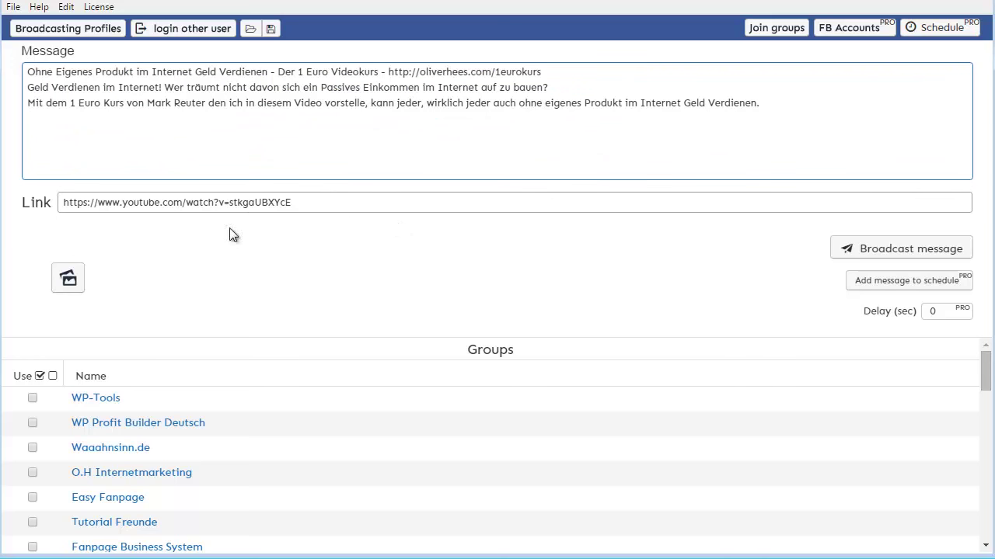
Step: Select the group "Werbegruppe für Affiliates und Networker" and the seven groups directly below it, through "Geld verdienen-leicht und bequem von zu Hause."
{"action": "scroll", "coordinate": [206, 373], "scroll_direction": "down", "scroll_amount": 4}
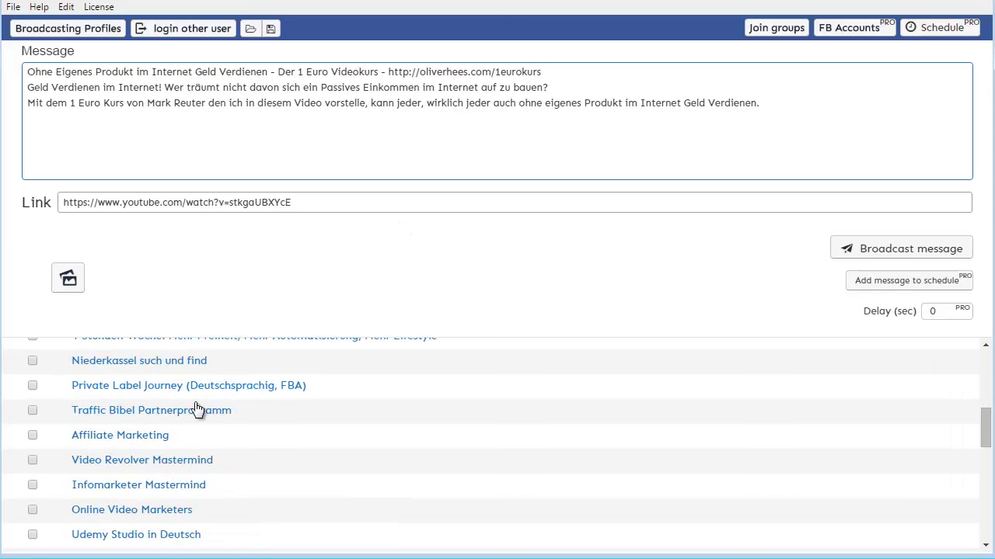
{"action": "scroll", "coordinate": [148, 455], "scroll_direction": "down", "scroll_amount": 1}
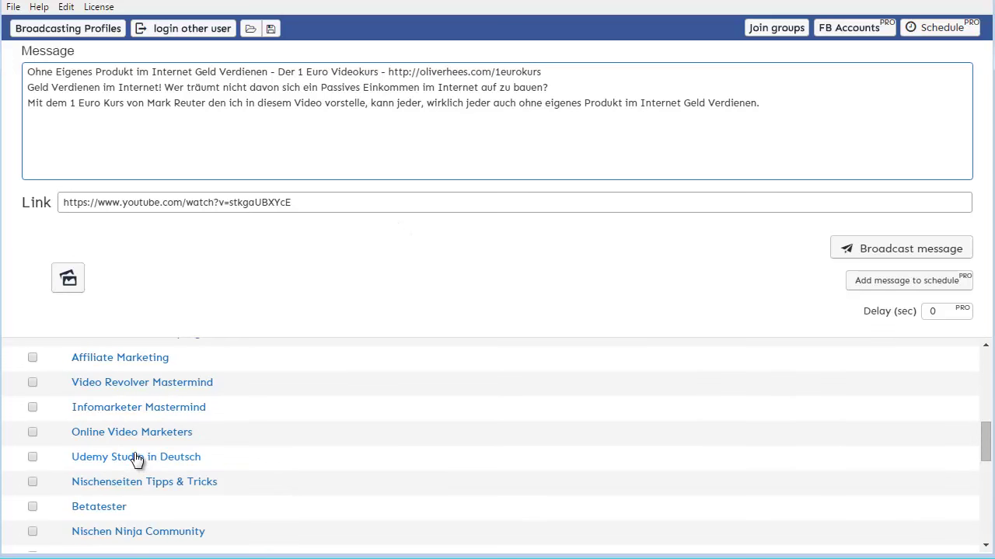
{"action": "scroll", "coordinate": [195, 430], "scroll_direction": "down", "scroll_amount": 1}
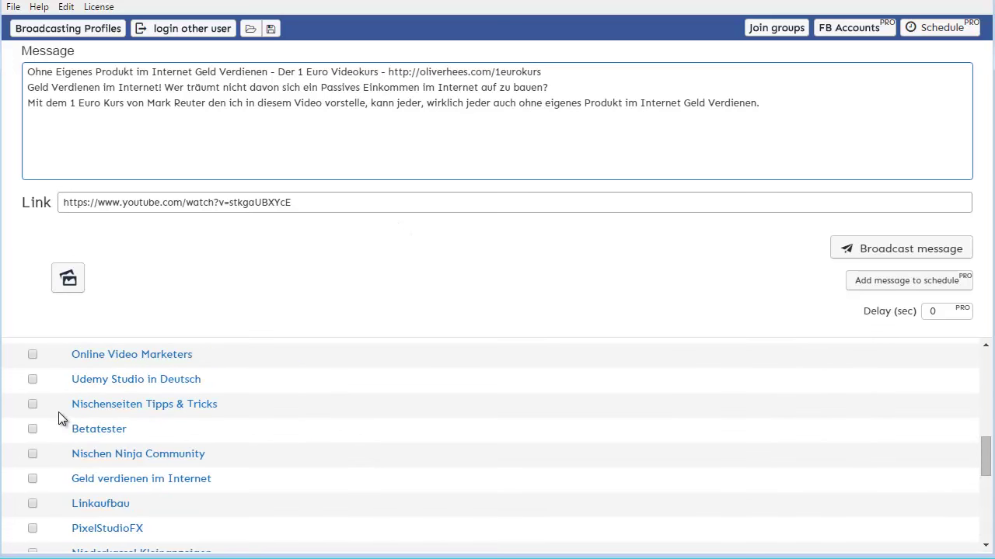
{"action": "scroll", "coordinate": [57, 415], "scroll_direction": "down", "scroll_amount": 3}
{"action": "scroll", "coordinate": [56, 419], "scroll_direction": "down", "scroll_amount": 1}
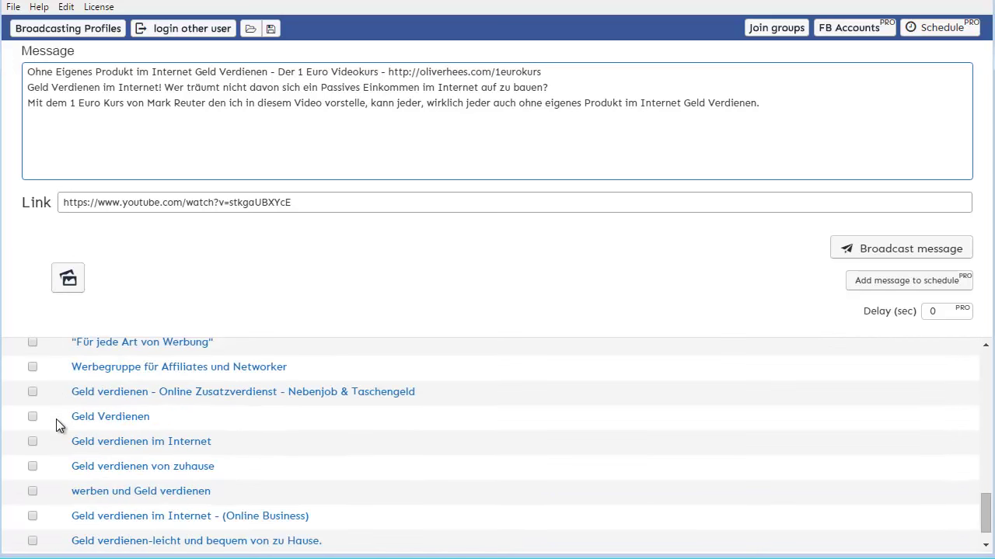
{"action": "left_click", "coordinate": [33, 392]}
{"action": "left_click", "coordinate": [33, 416]}
{"action": "left_click", "coordinate": [33, 466]}
{"action": "left_click", "coordinate": [32, 491]}
{"action": "left_click", "coordinate": [33, 516]}
{"action": "left_click", "coordinate": [33, 540]}
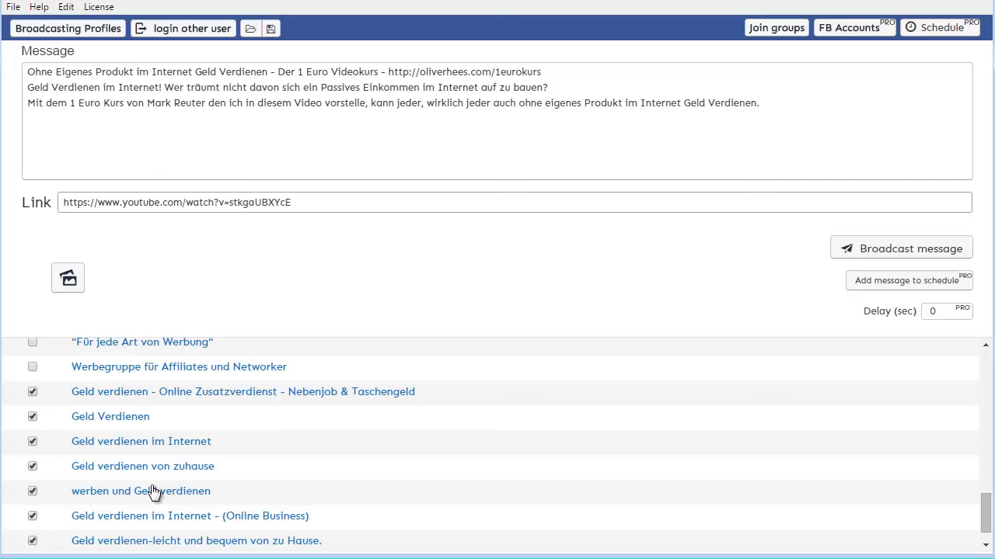
{"action": "left_click", "coordinate": [33, 366]}
{"action": "scroll", "coordinate": [94, 401], "scroll_direction": "down", "scroll_amount": 1}
{"action": "scroll", "coordinate": [185, 439], "scroll_direction": "up", "scroll_amount": 1}
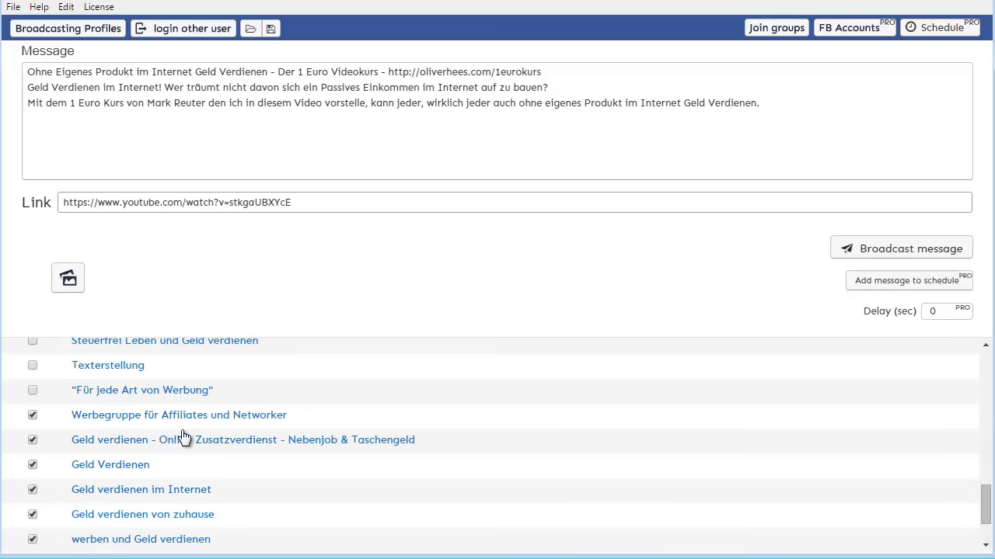
{"action": "scroll", "coordinate": [184, 439], "scroll_direction": "down", "scroll_amount": 1}
{"action": "scroll", "coordinate": [430, 500], "scroll_direction": "up", "scroll_amount": 1}
Step: Broadcast the message to the selected groups and expand the list of groups in the posting report
{"action": "scroll", "coordinate": [448, 439], "scroll_direction": "up", "scroll_amount": 10}
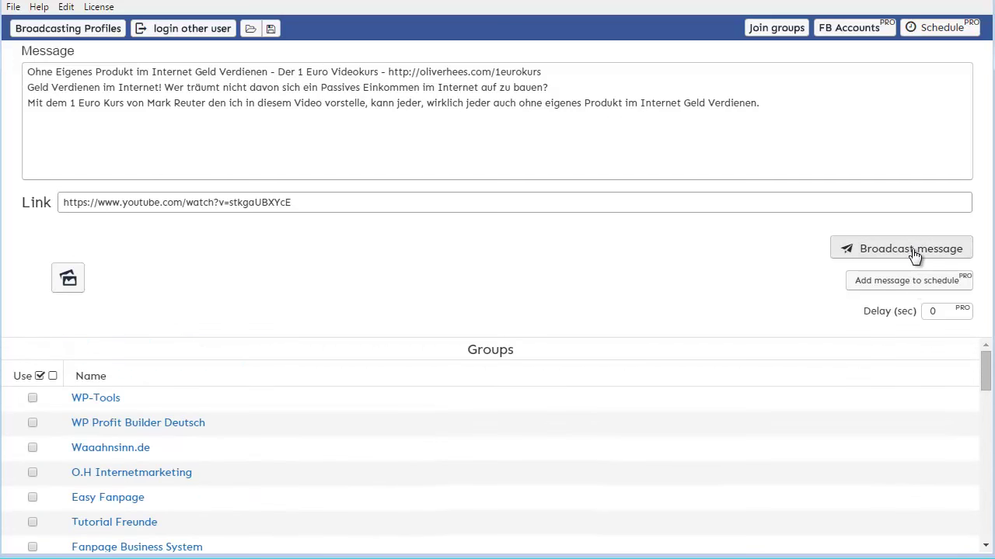
{"action": "left_click", "coordinate": [921, 257]}
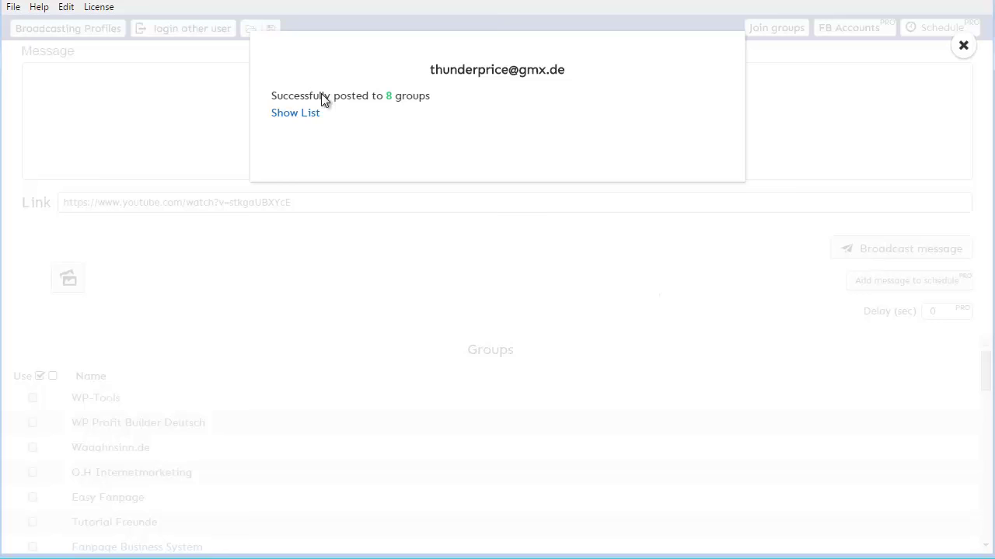
{"action": "left_click", "coordinate": [310, 124]}
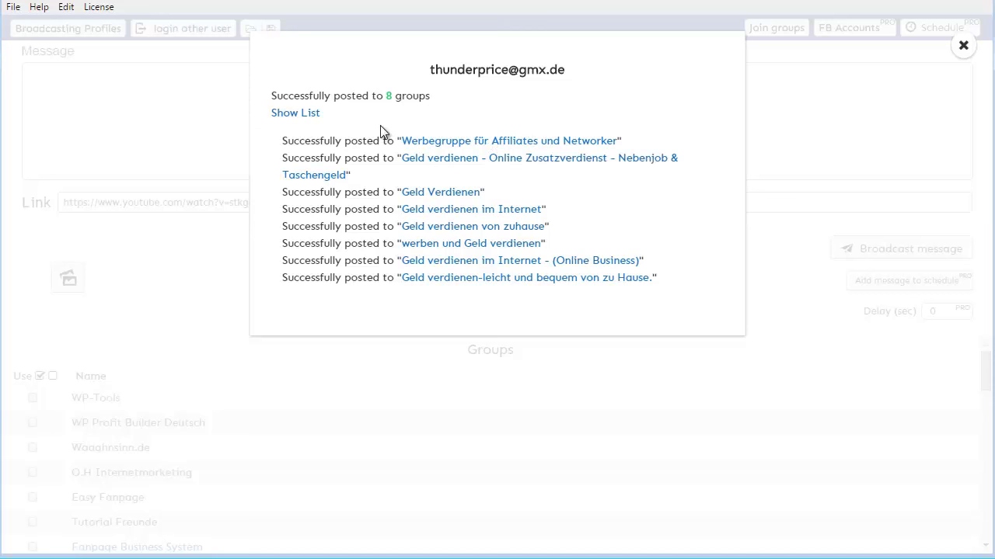
Step: Open the group "Werbegruppe für Affiliates und Networker" from the report and check the new post in its recent activity
{"action": "left_click", "coordinate": [458, 148]}
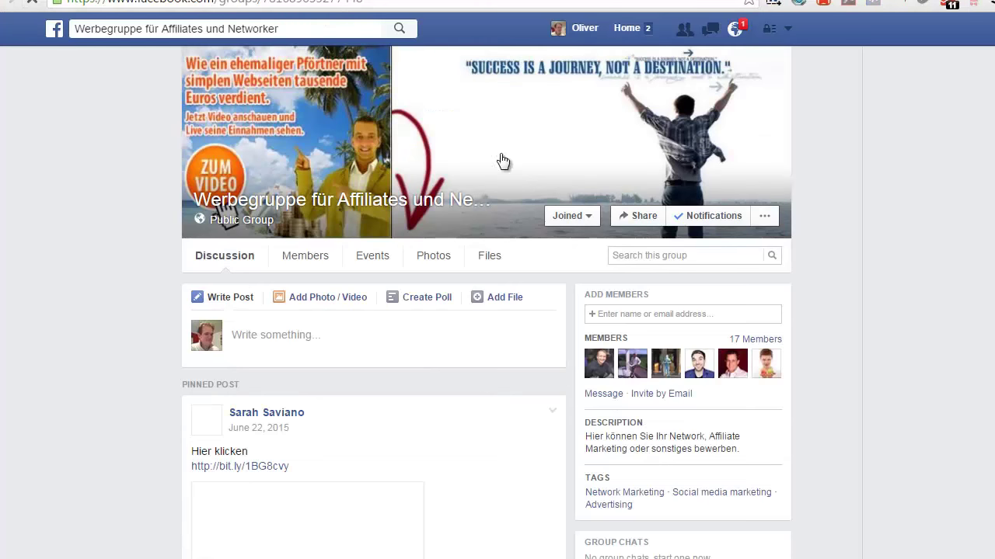
{"action": "scroll", "coordinate": [435, 169], "scroll_direction": "down", "scroll_amount": 5}
{"action": "scroll", "coordinate": [464, 215], "scroll_direction": "down", "scroll_amount": 4}
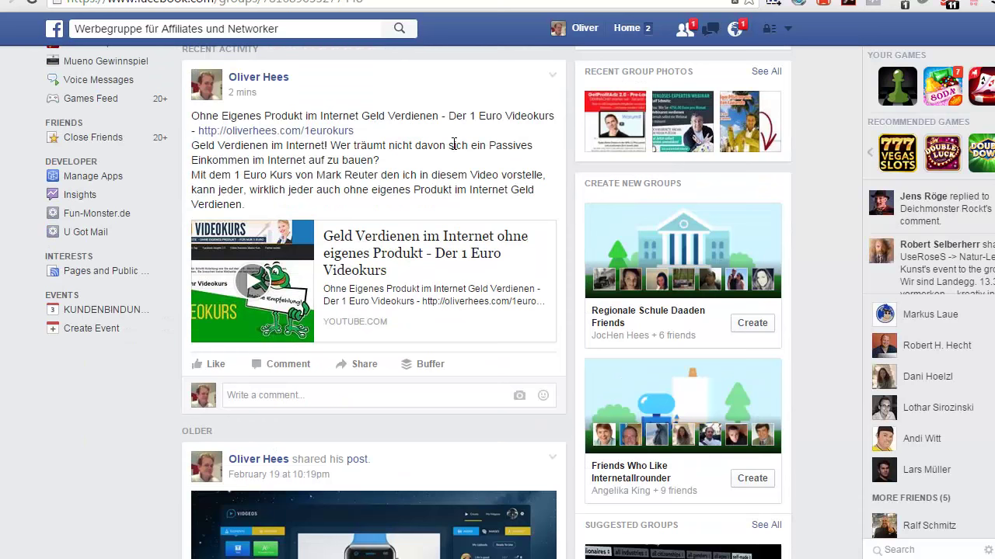
Step: Return to the report, open "Geld verdienen - Online Zusatzverdienst - Nebenjob & Taschengeld" and check the new post there
{"action": "left_click", "coordinate": [488, 546]}
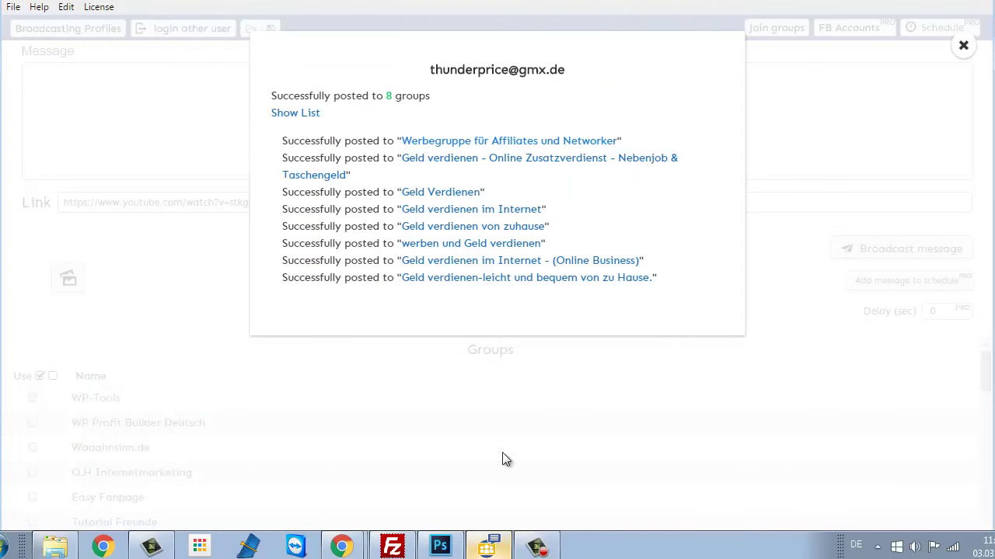
{"action": "left_click", "coordinate": [467, 164]}
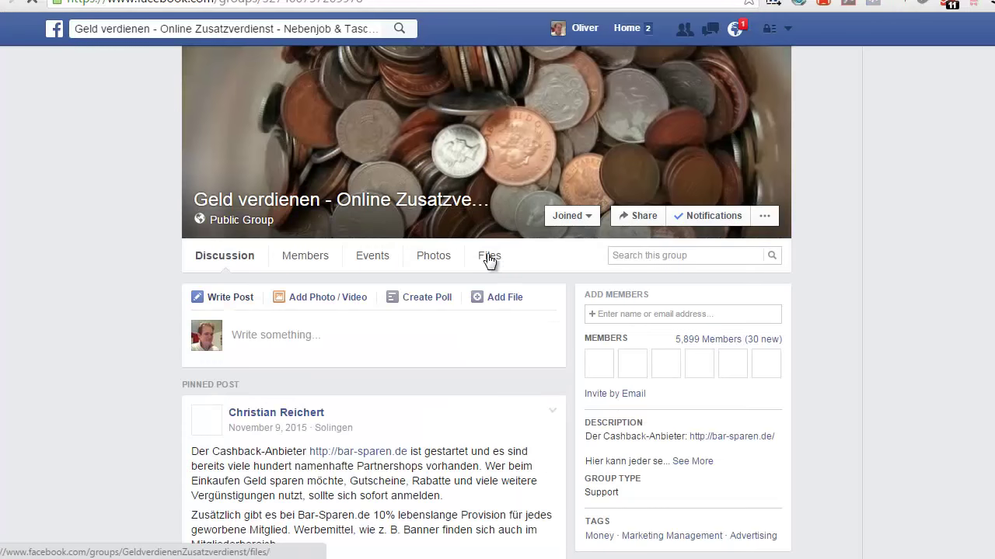
{"action": "scroll", "coordinate": [365, 362], "scroll_direction": "down", "scroll_amount": 6}
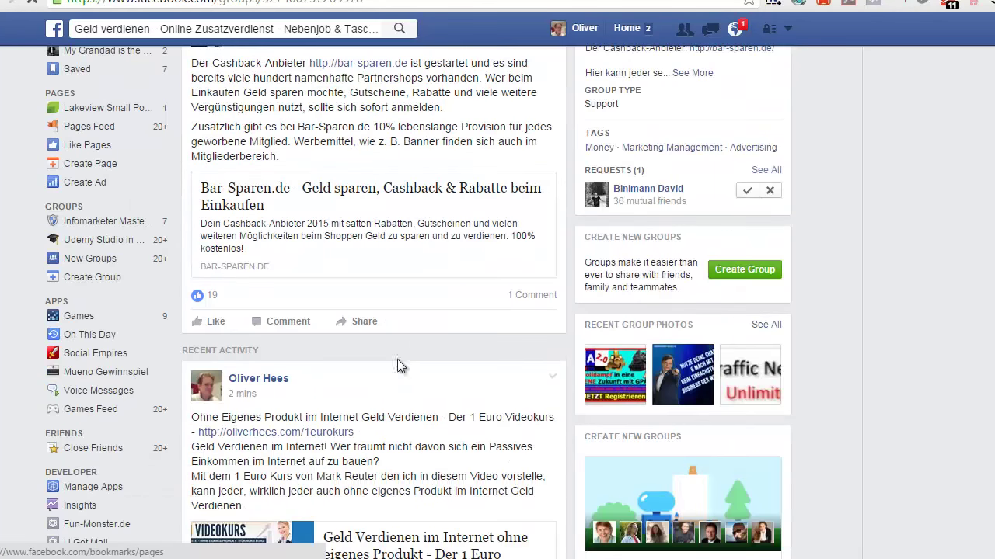
{"action": "scroll", "coordinate": [383, 342], "scroll_direction": "down", "scroll_amount": 1}
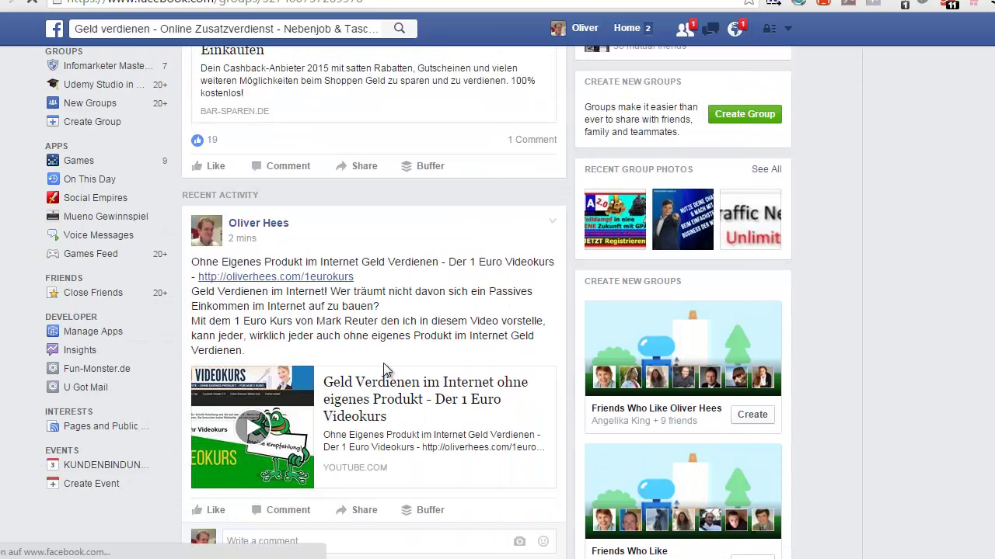
{"action": "scroll", "coordinate": [493, 404], "scroll_direction": "down", "scroll_amount": 2}
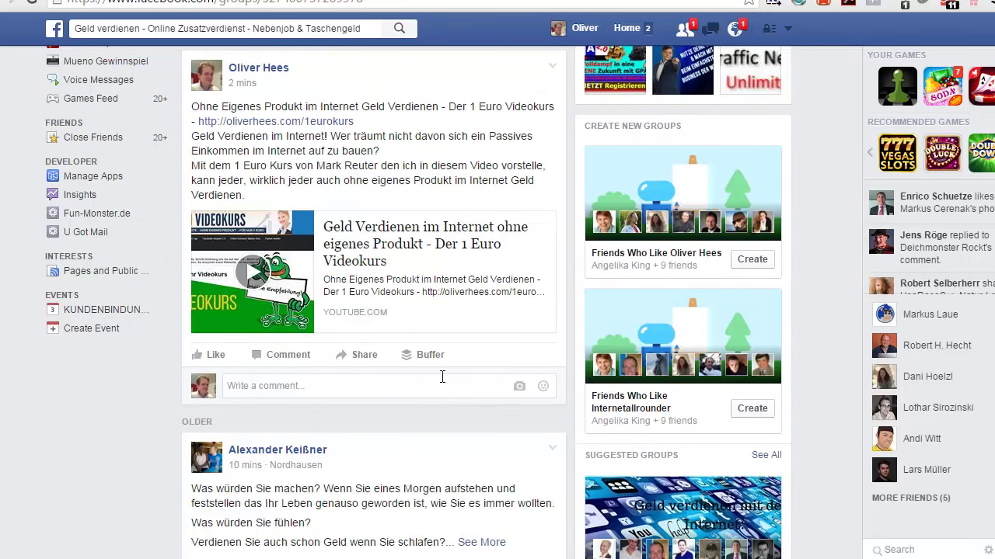
{"action": "scroll", "coordinate": [471, 307], "scroll_direction": "up", "scroll_amount": 3}
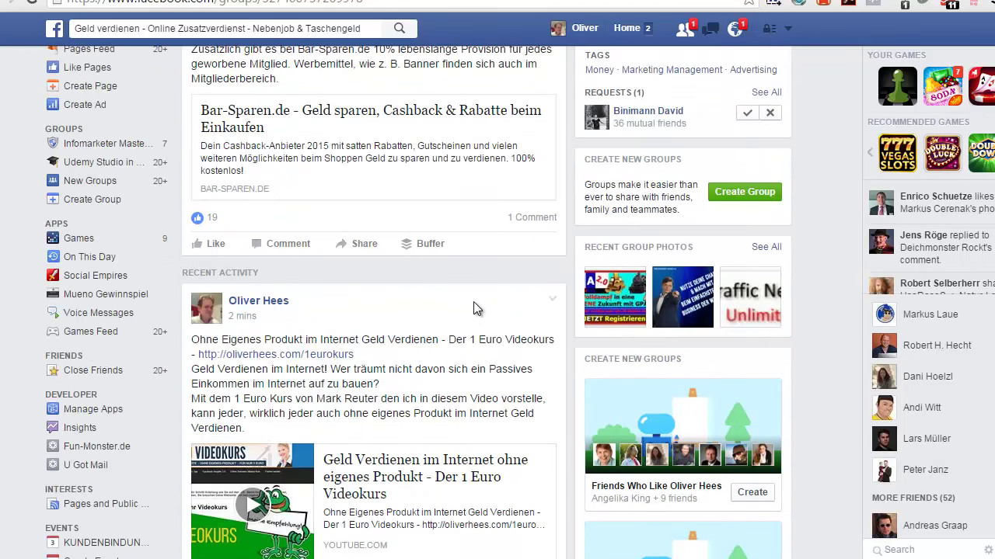
Step: Switch back to the group broadcasting app and close the posting report
{"action": "left_click", "coordinate": [498, 546]}
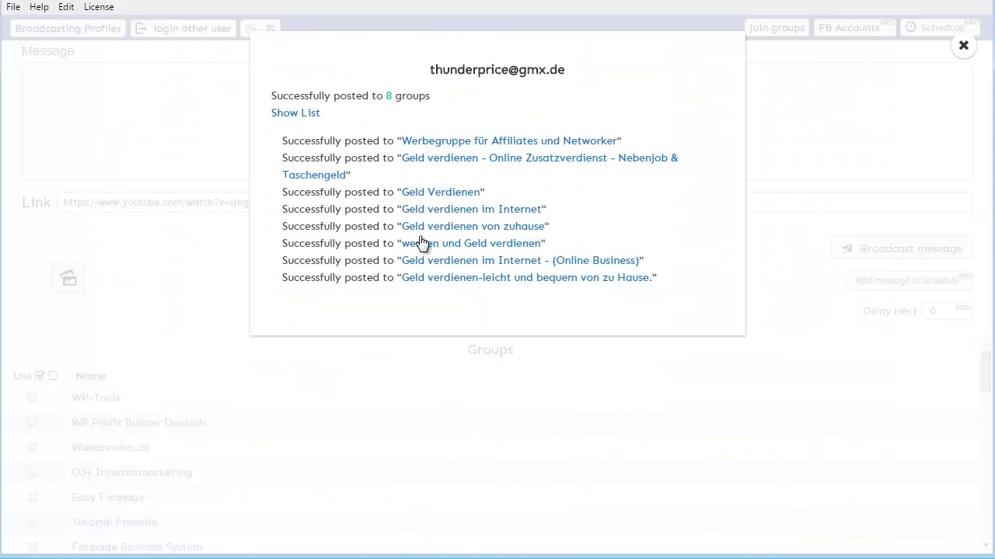
{"action": "left_click", "coordinate": [963, 47]}
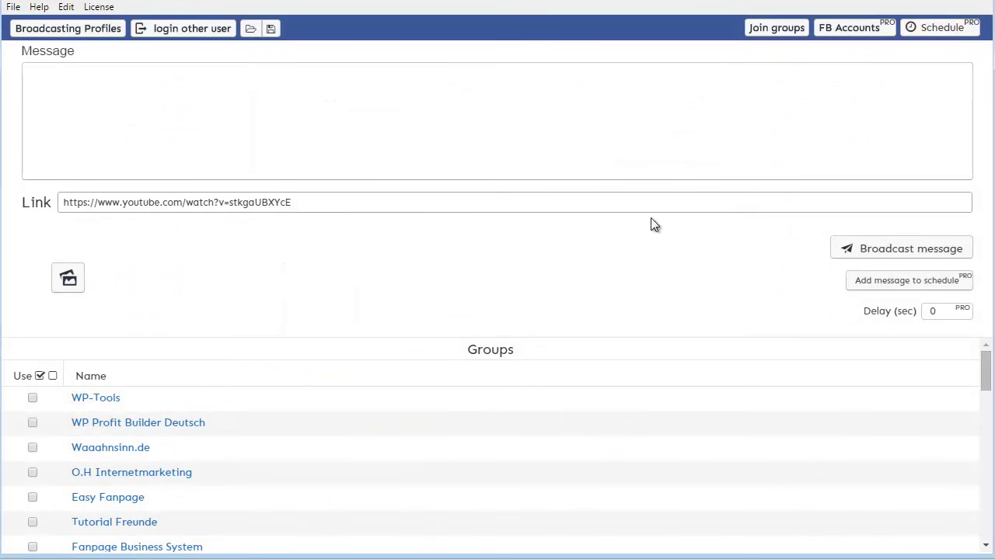